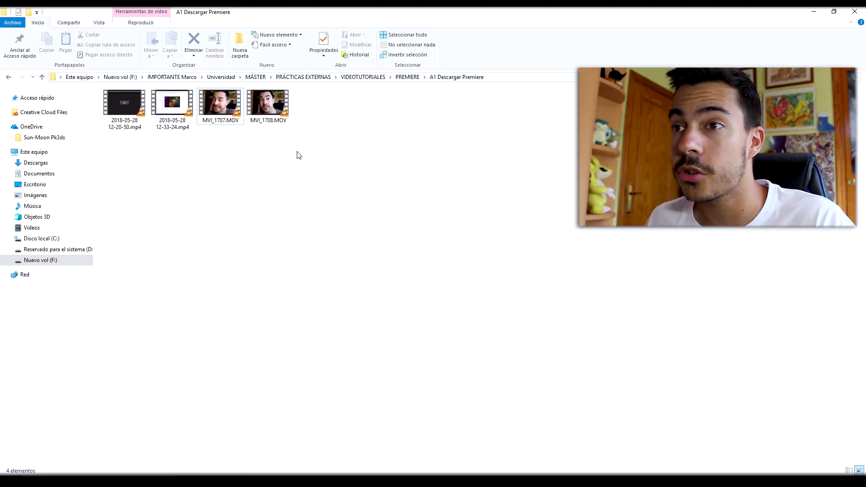
- Select the four video clips in the A1 Descargar Premiere folder, then clear the selection
left_click_drag(297, 155, 102, 80)
left_click(421, 151)
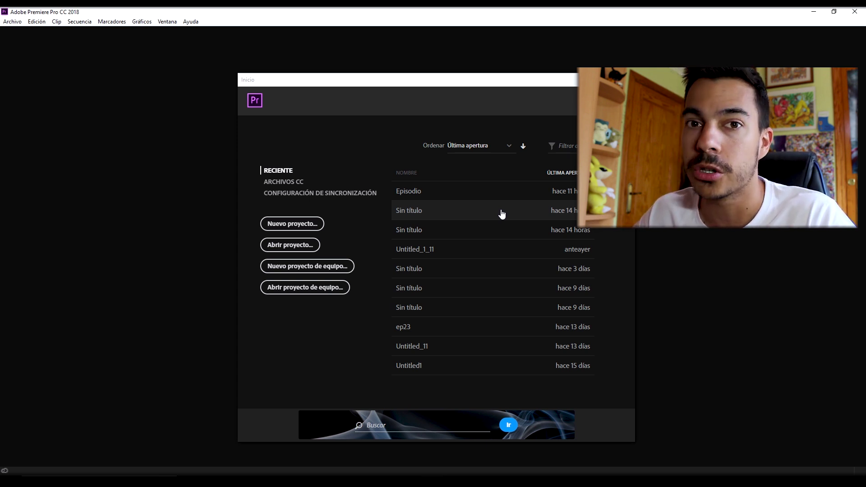
- Create a new project named 'Tutorial - Primeros Pasos' and browse for its Ubicación folder
key("ctrl+alt+n")
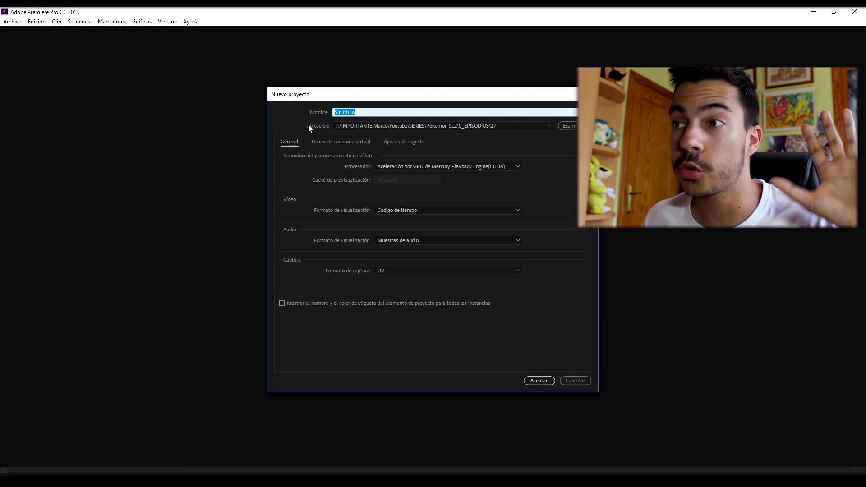
type("Tutorial - Primeros Pasos")
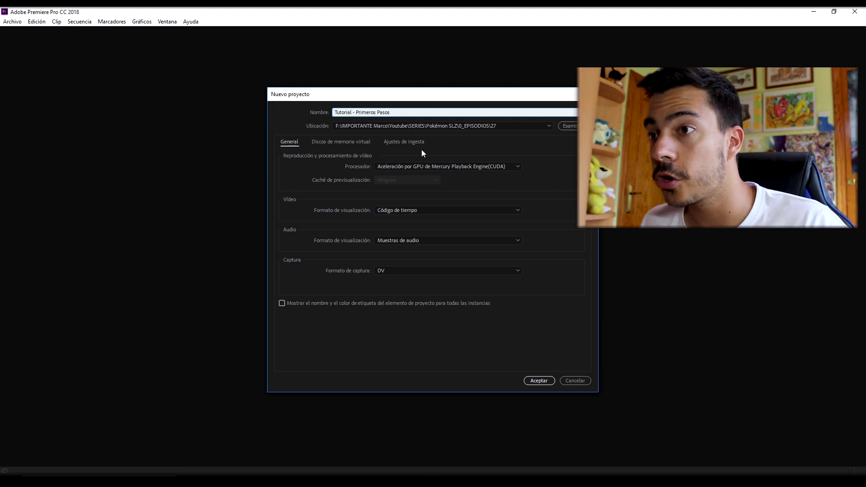
left_click(569, 126)
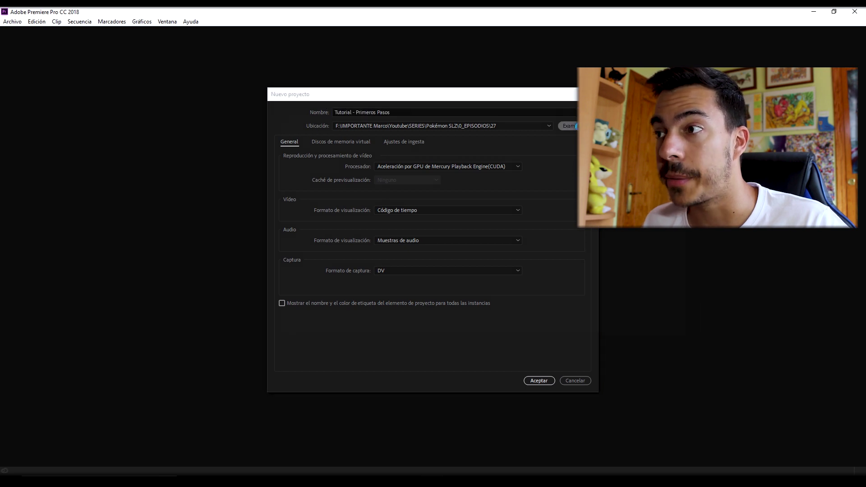
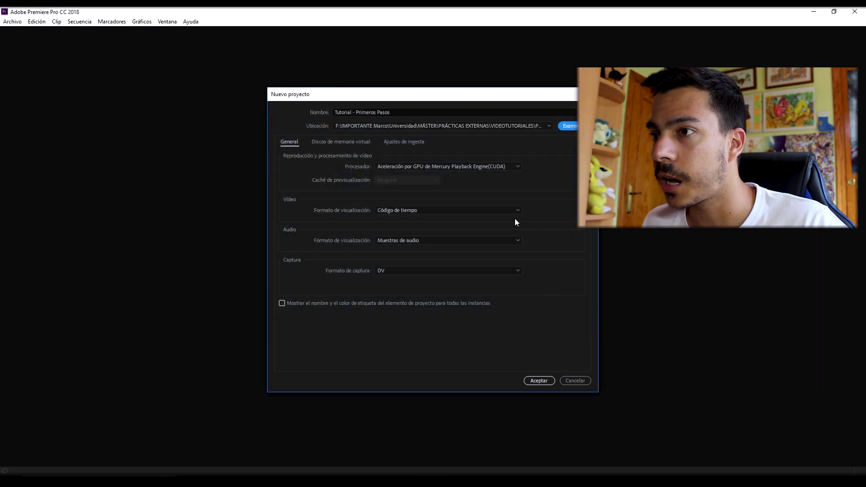
- Create the project 'Tutorial - Primeros Pasos' and focus the Source, Program, Timeline and Project panels in turn
left_click(542, 383)
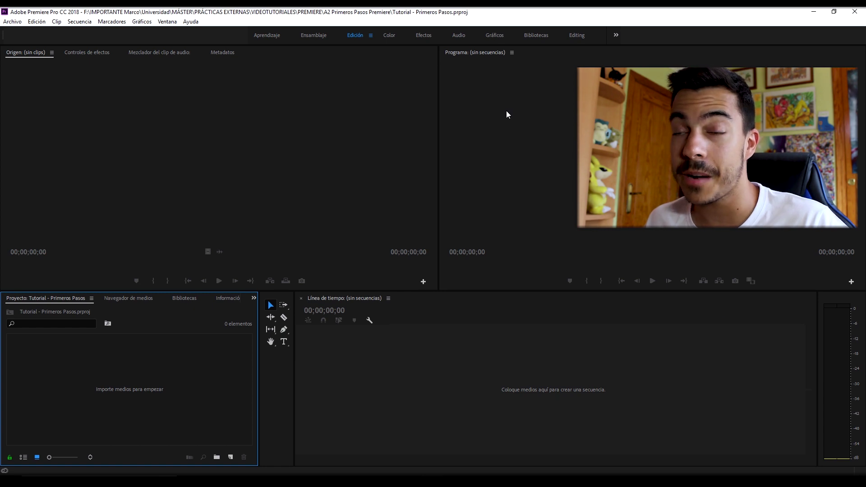
left_click(182, 132)
left_click(631, 208)
left_click(630, 370)
left_click(98, 379)
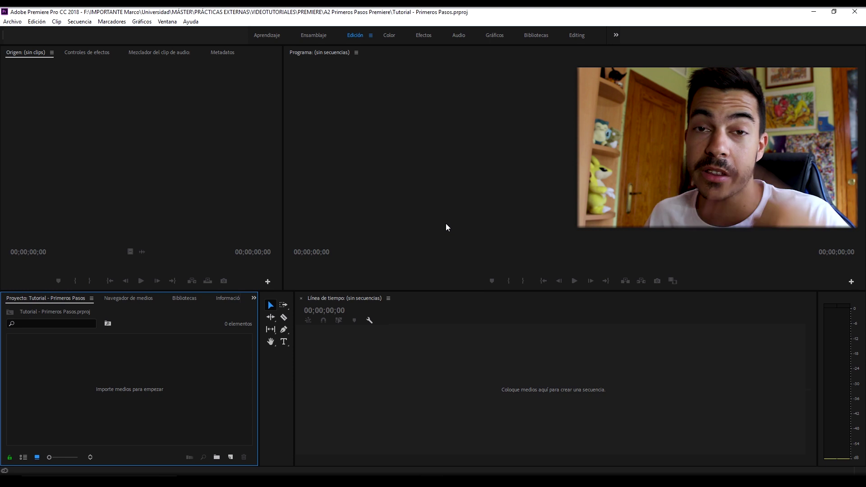
- Open the Import window from the Project panel and from Archivo > Importar, cancelling both times
double_click(131, 393)
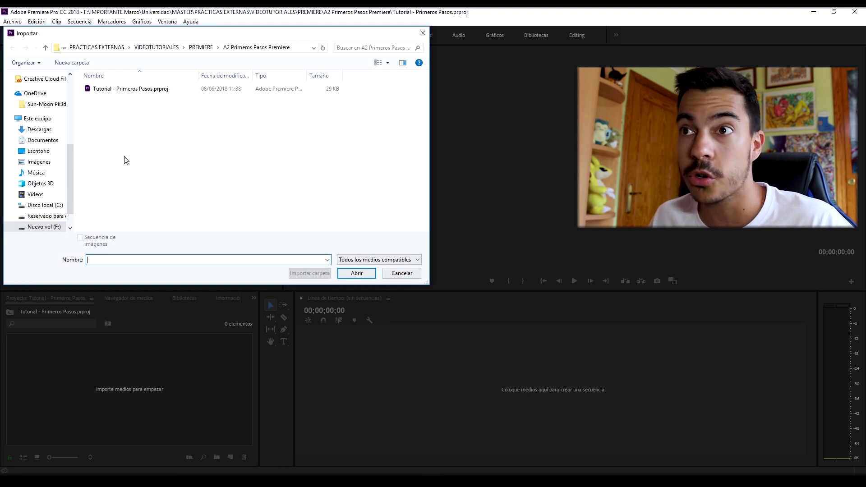
key("Escape")
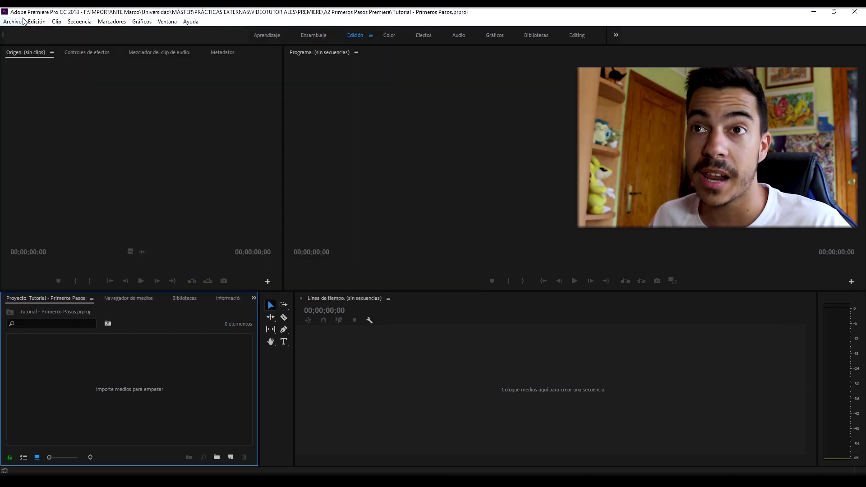
left_click(13, 21)
left_click(47, 269)
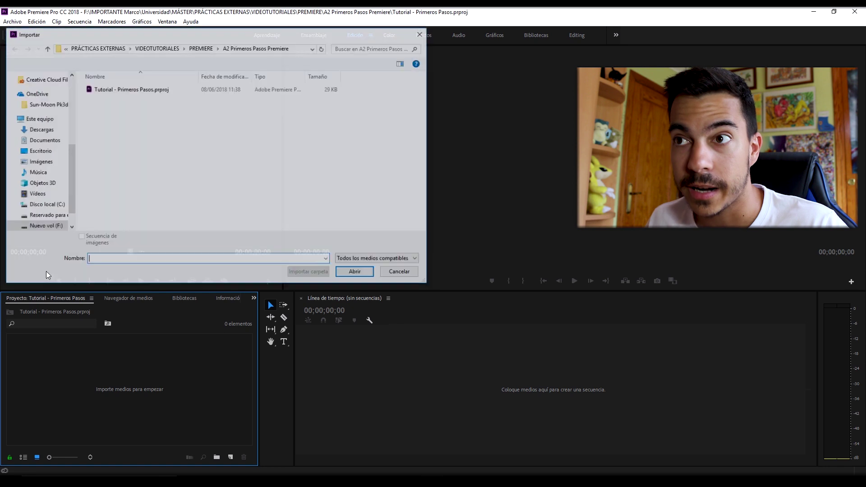
key("Escape")
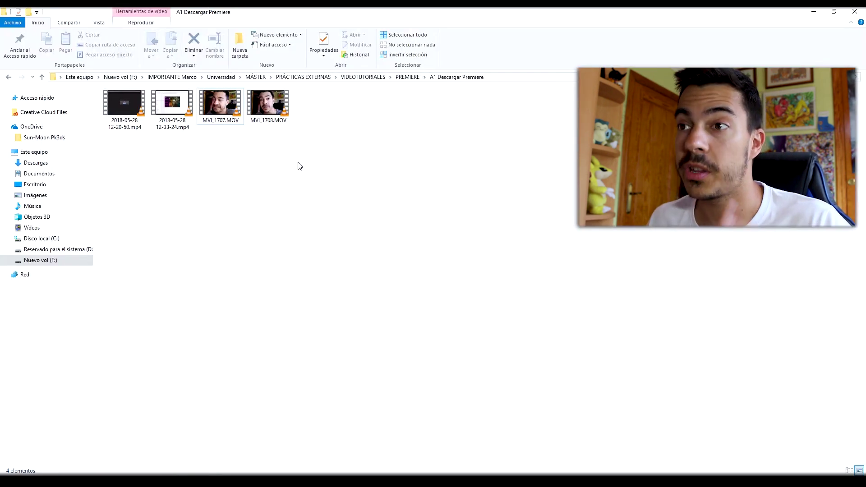
- Select the two MP4 and two MOV clips in File Explorer and drag them toward Premiere's Proyecto panel
left_click_drag(298, 166, 113, 96)
mouse_move(182, 282)
left_mouse_down()
mouse_move(191, 395)
mouse_move(105, 388)
left_mouse_up()
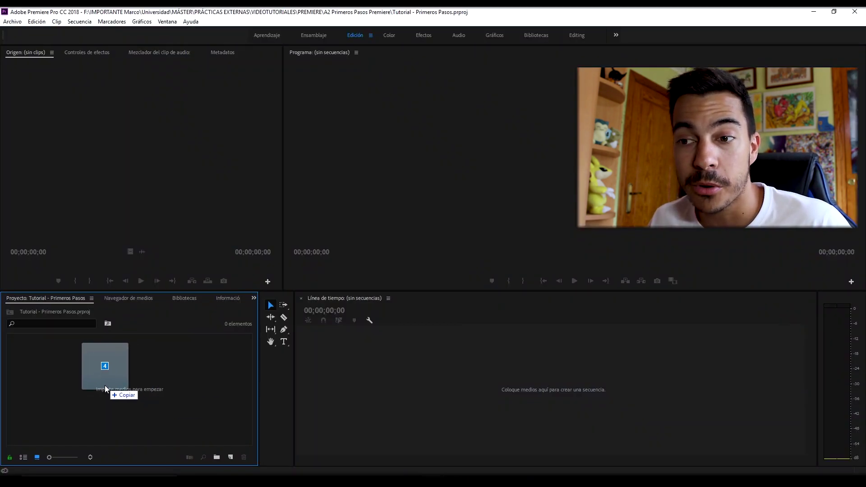
- Import the four clips and play MVI_1707.MOV from its start in the Source monitor
left_click_drag(105, 386, 141, 377)
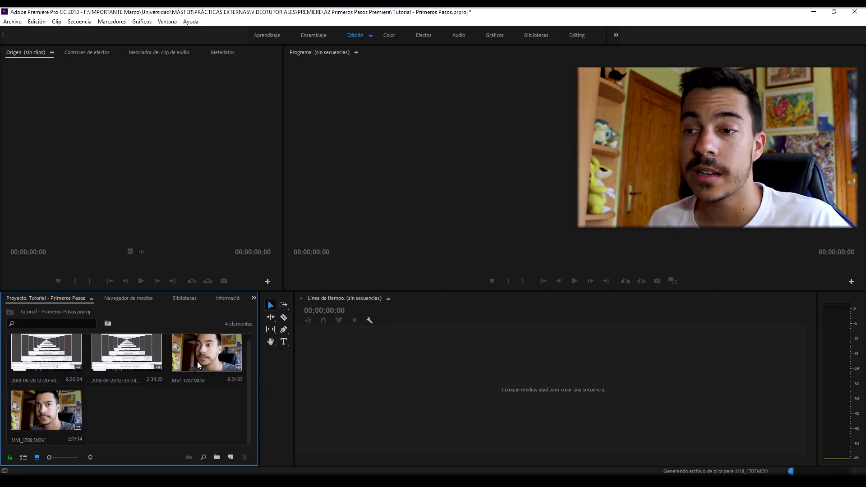
double_click(212, 353)
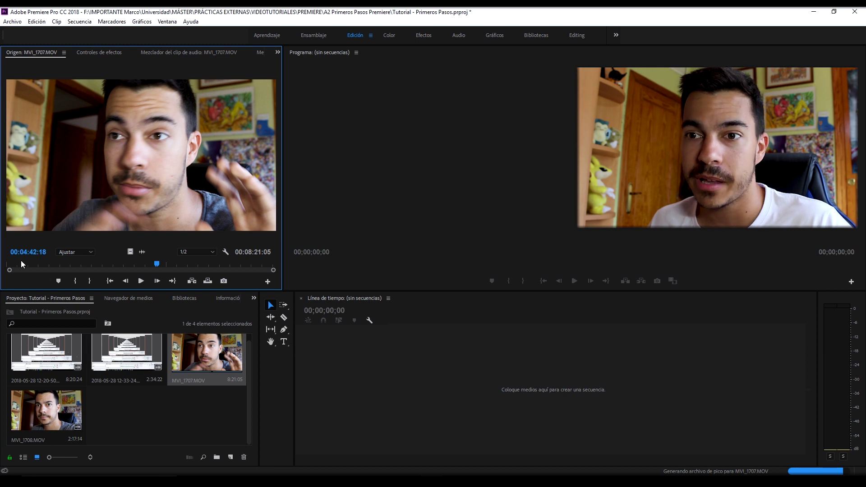
key("Home")
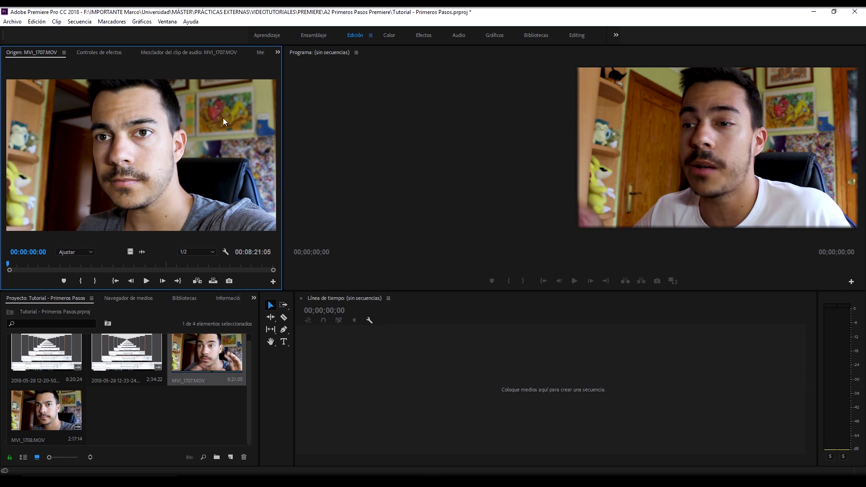
left_click(147, 280)
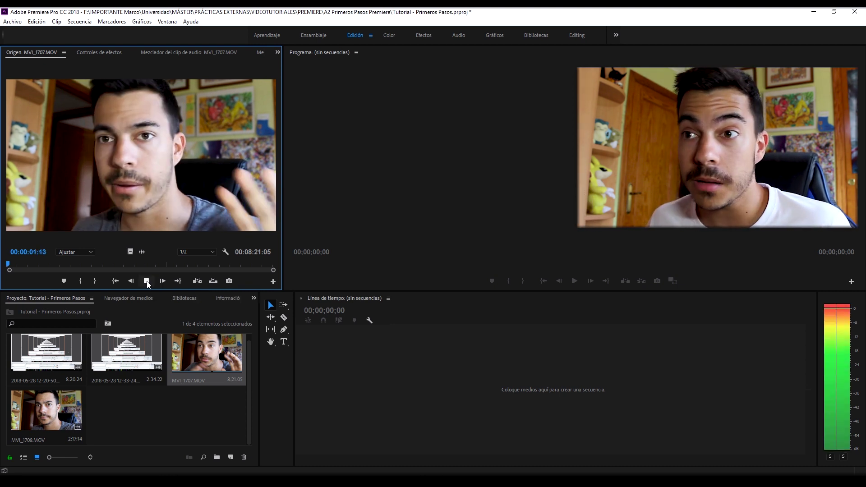
left_click(147, 281)
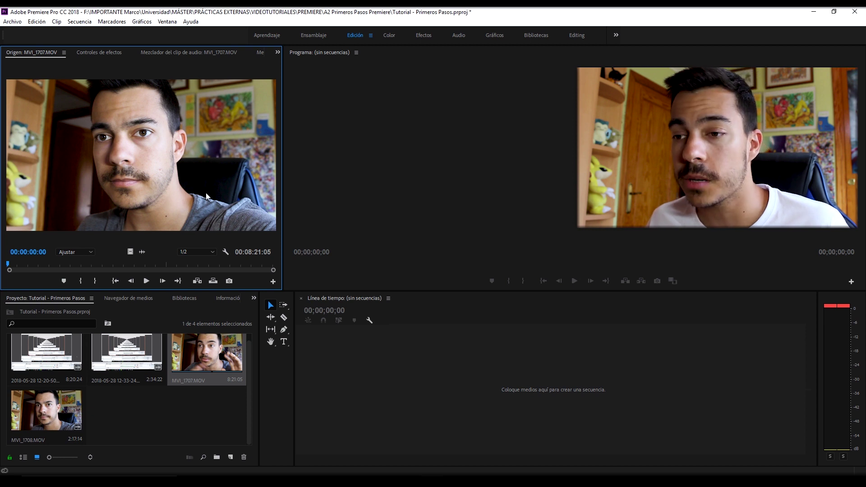
left_click(207, 354)
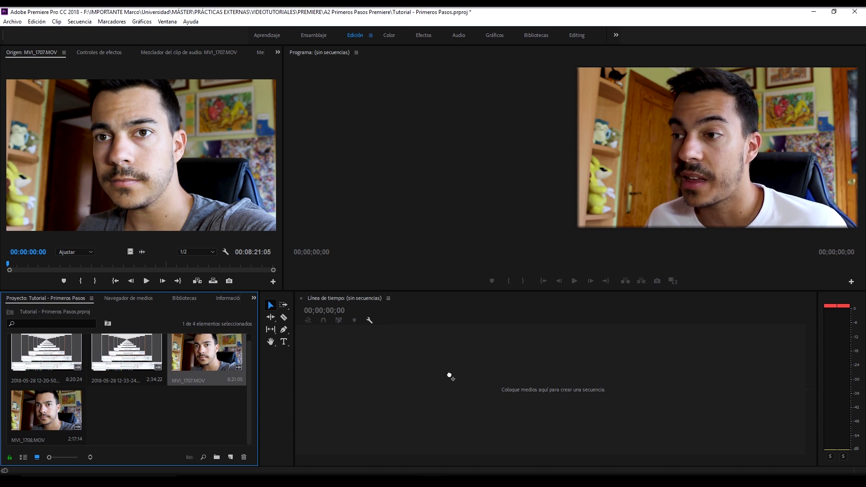
- Create the MVI_1707 sequence from MVI_1707.MOV, then enlarge the Source and Program monitors
left_click_drag(601, 387, 395, 371)
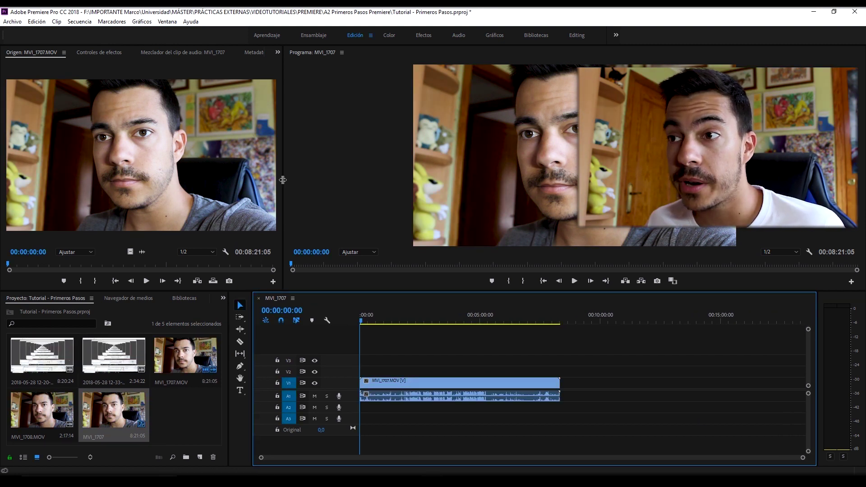
mouse_move(282, 180)
left_mouse_down()
mouse_move(298, 169)
mouse_move(257, 180)
left_mouse_up()
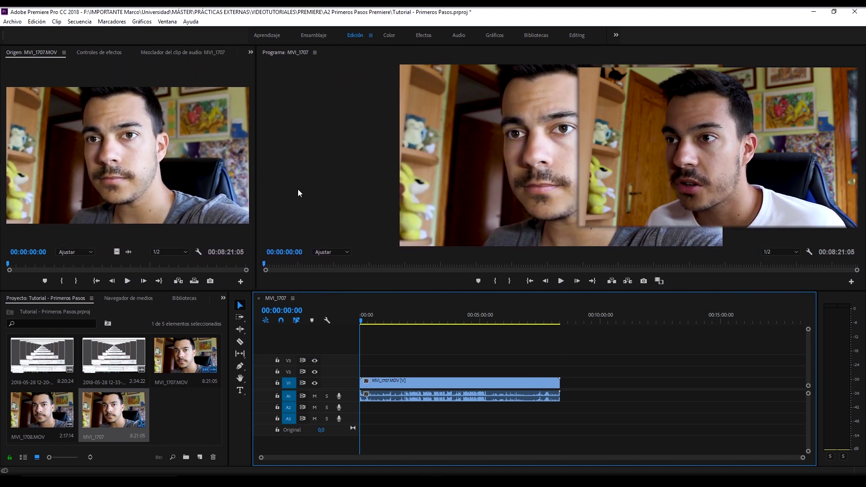
left_click_drag(256, 168, 270, 235)
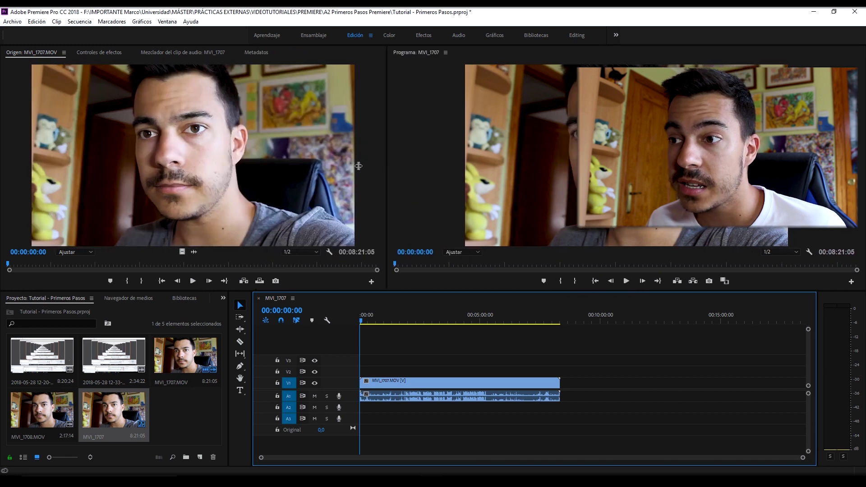
mouse_move(307, 290)
left_mouse_down()
mouse_move(315, 322)
mouse_move(320, 280)
left_mouse_up()
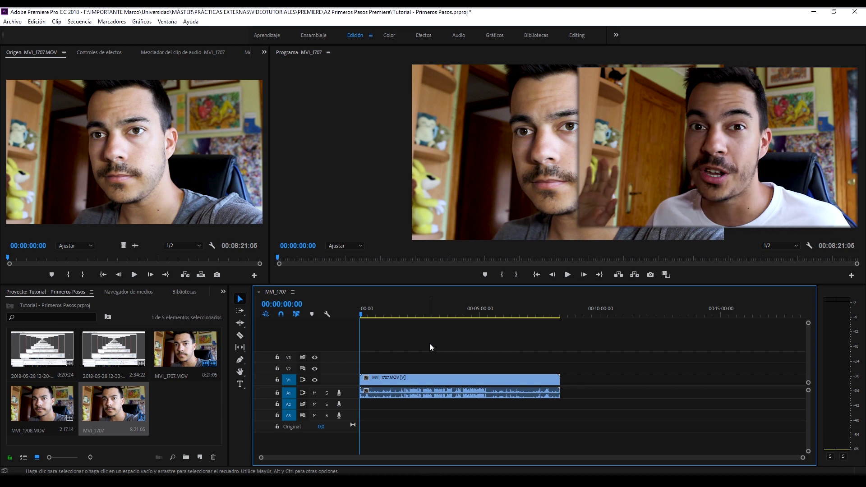
- Enlarge tracks V1 and A1 and zoom the timeline to show the full 8:21 MVI_1707 clip
key("shift+equal")
left_click(431, 401)
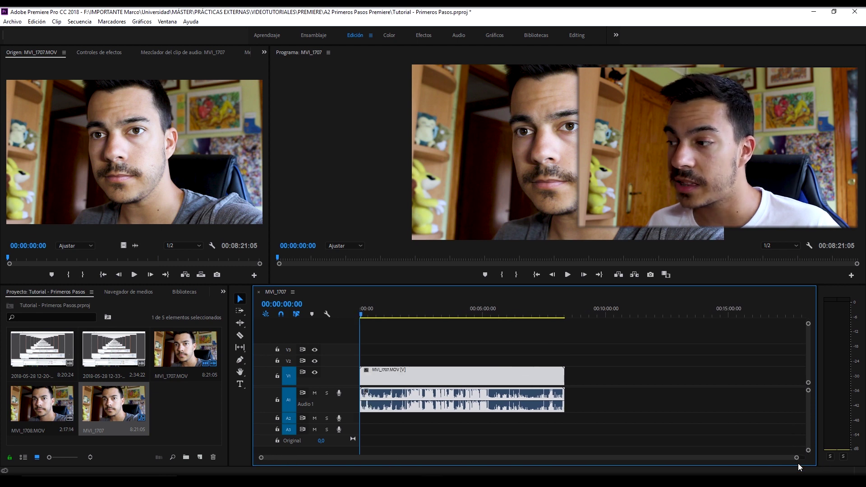
left_click_drag(797, 460, 711, 468)
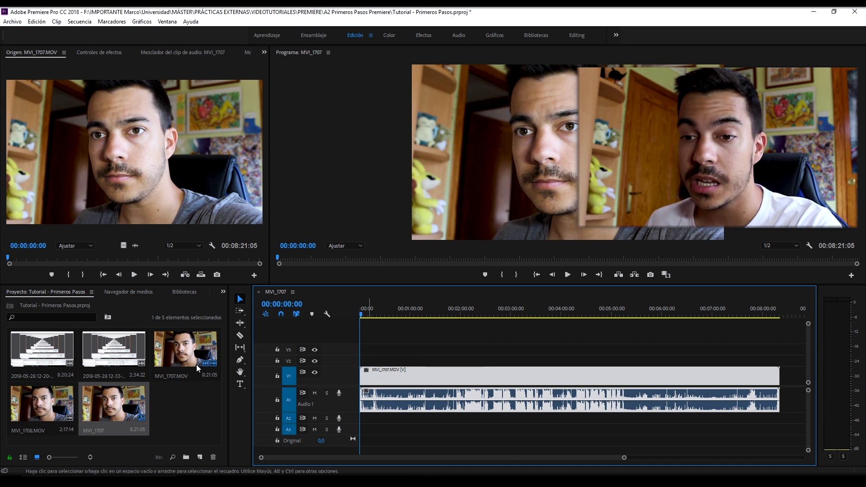
left_click(55, 413)
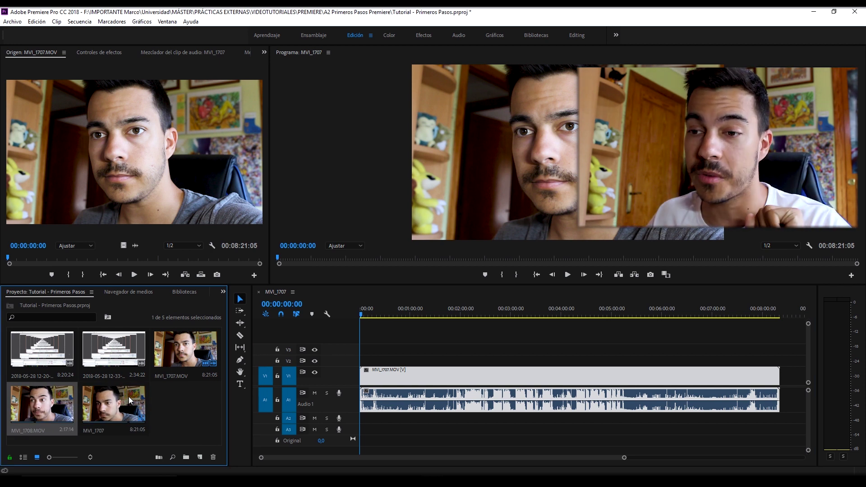
left_click_drag(625, 457, 668, 457)
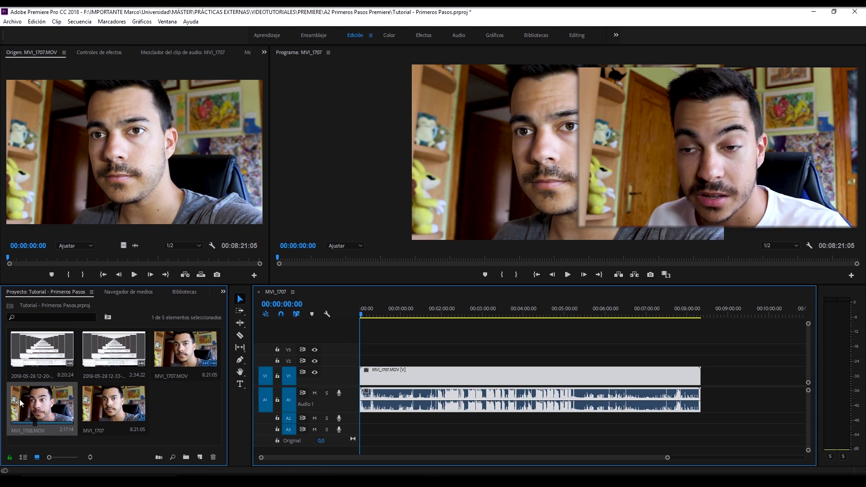
left_click_drag(20, 403, 728, 362)
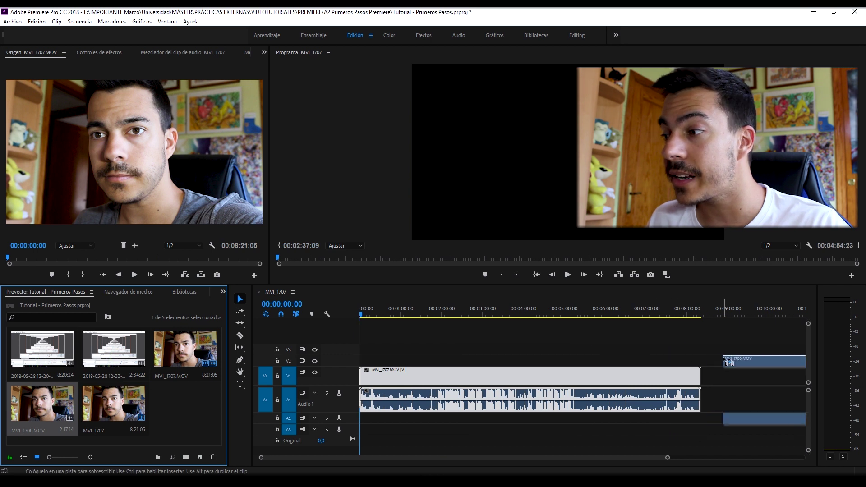
left_click_drag(728, 362, 744, 384)
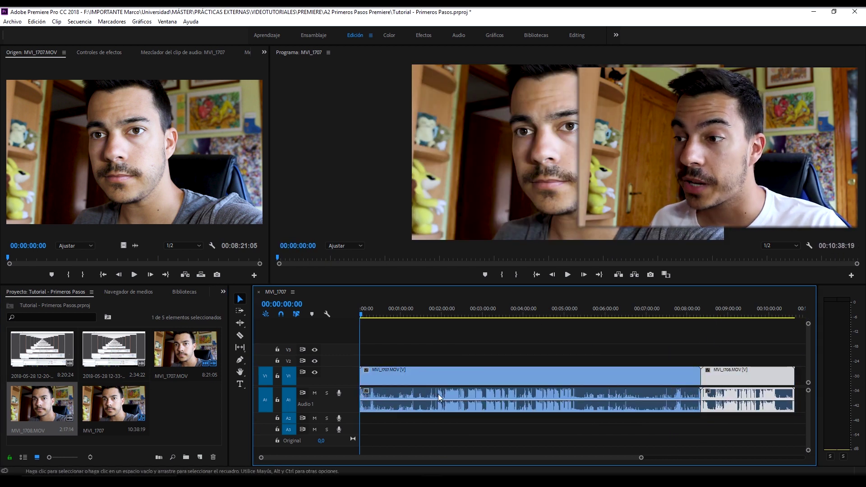
left_click(446, 312)
left_click(568, 275)
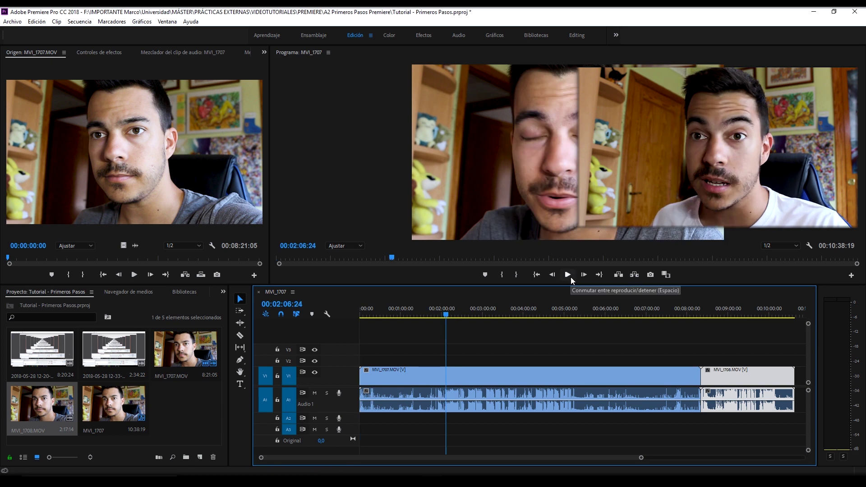
left_click_drag(436, 316, 348, 316)
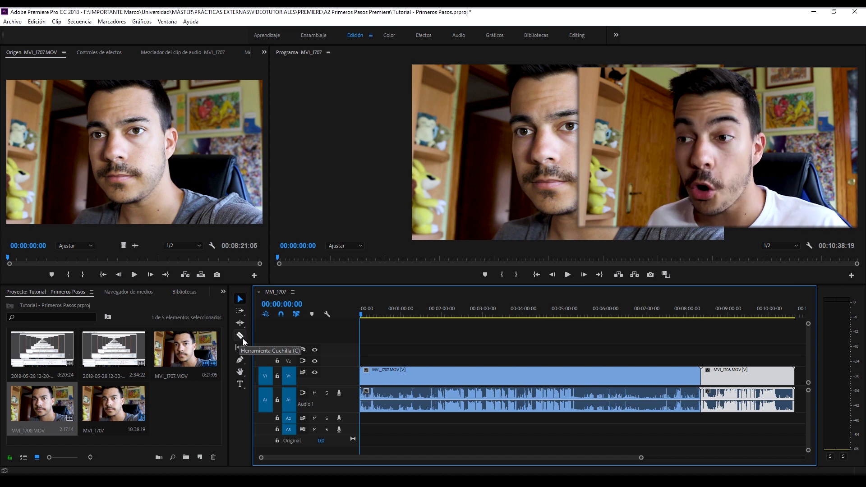
- Split MVI_1707 with the Razor tool at 00:02:05:00 and select the piece before the cut
key("c")
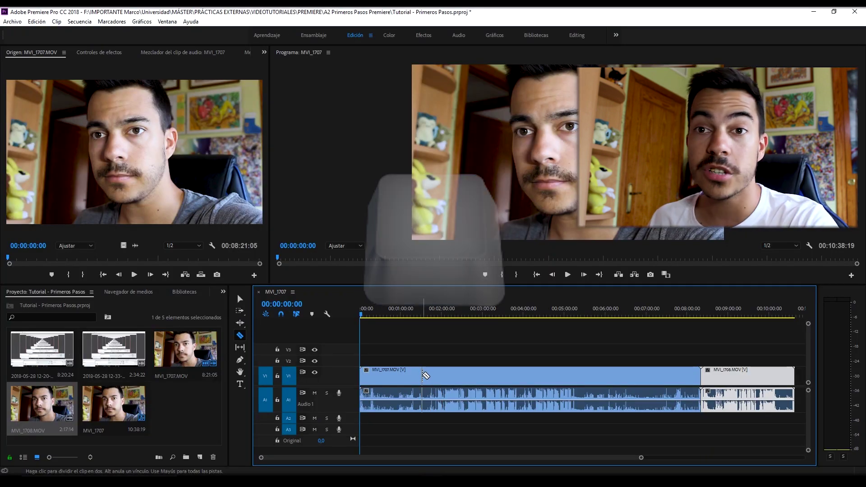
key("v")
key("c")
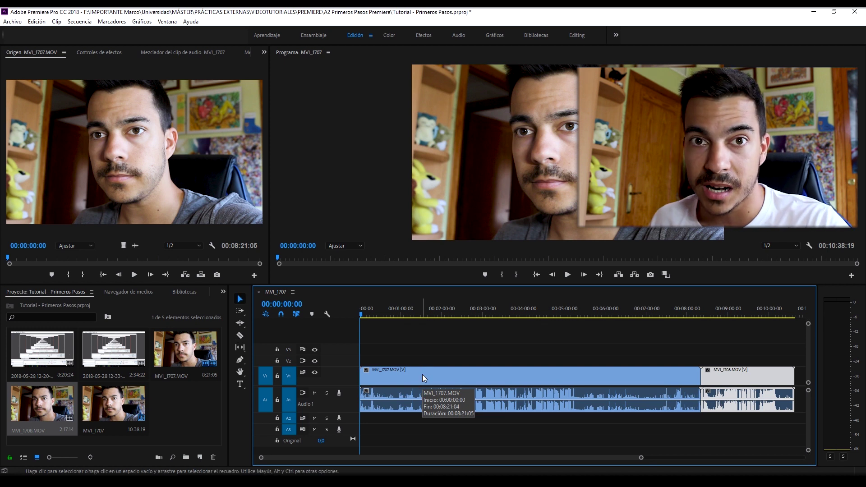
key("c")
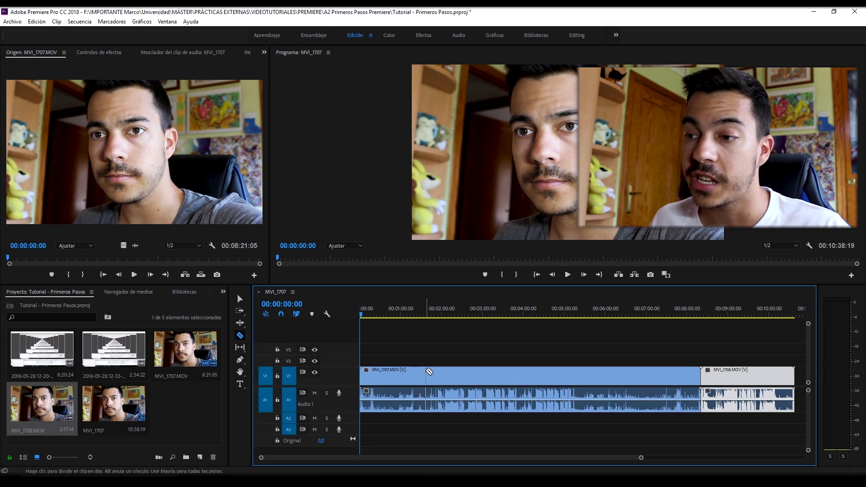
left_click(386, 315)
left_click_drag(387, 315, 356, 326)
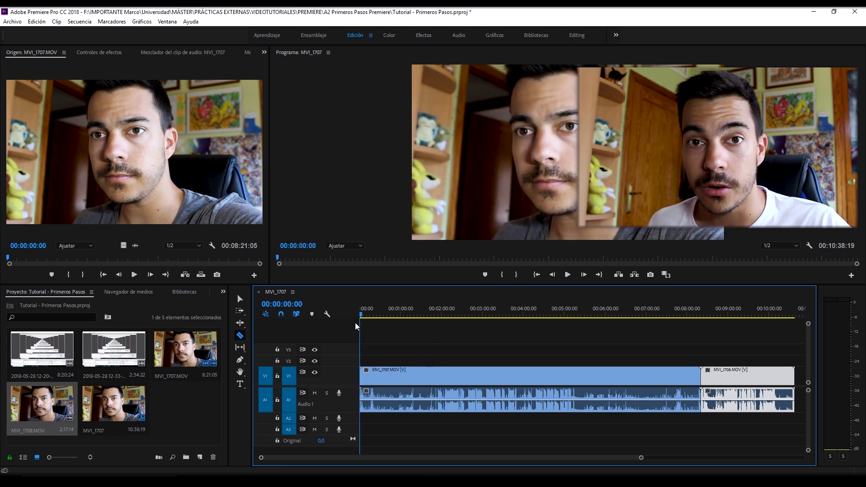
left_click_drag(363, 318, 440, 312)
left_click_drag(641, 458, 508, 458)
left_click(595, 315)
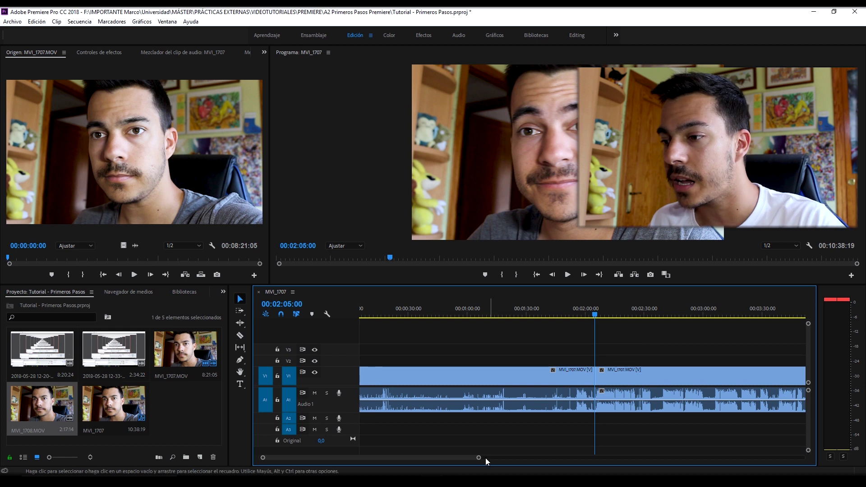
left_click_drag(479, 459, 548, 459)
mouse_move(546, 380)
left_mouse_down()
mouse_move(546, 363)
mouse_move(492, 385)
left_mouse_up()
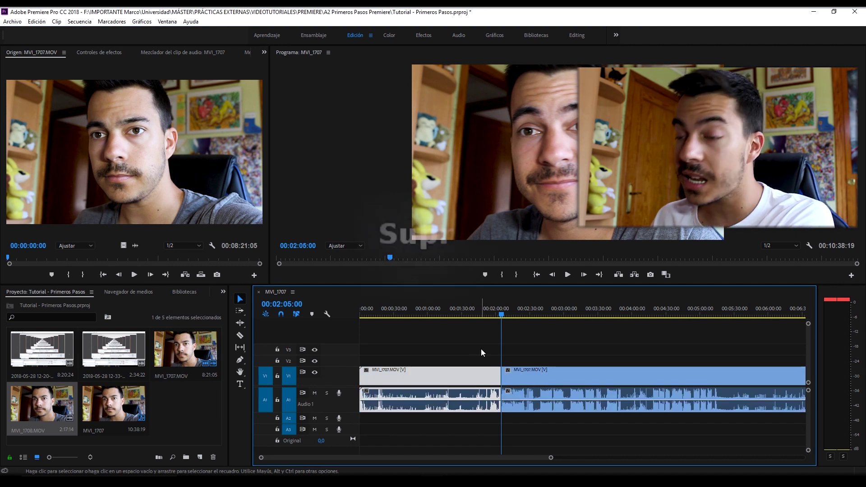
- Delete the piece before the 2:05 cut and slide the remaining MVI_1707 clip to 00:00:00
key("Delete")
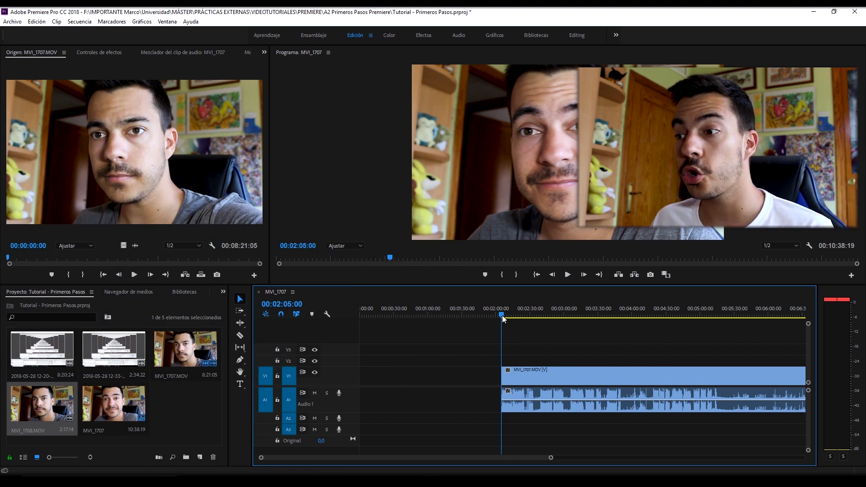
left_click_drag(502, 316, 354, 308)
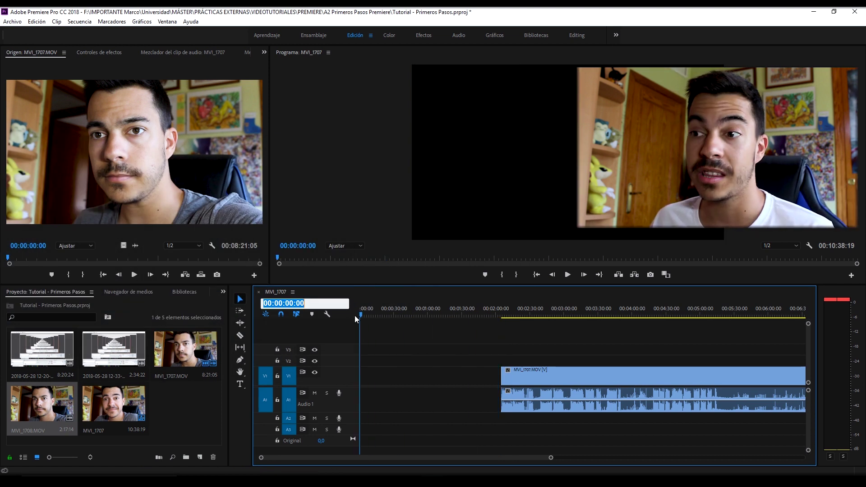
left_click(395, 338)
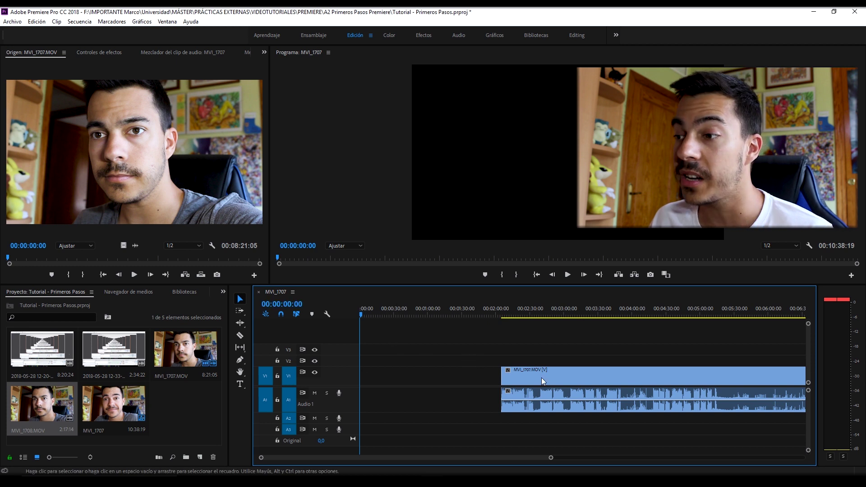
left_click_drag(541, 378, 402, 375)
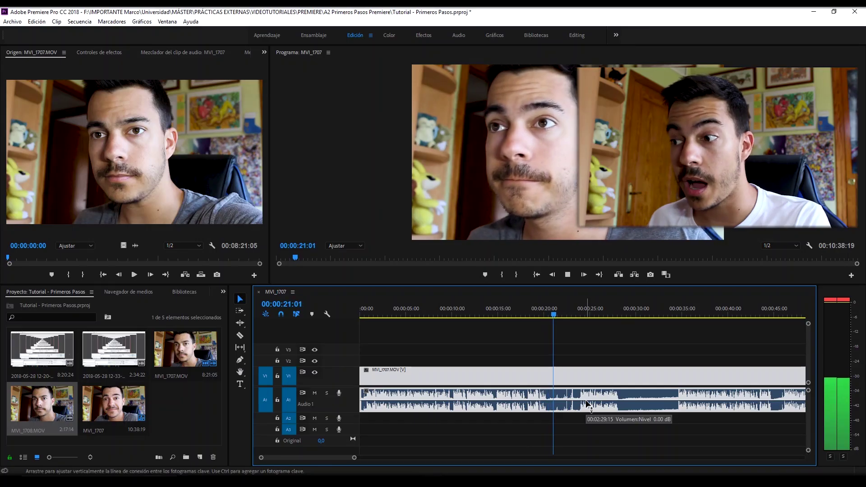
- Stop playback at 00:00:22:09 and razor-cut MVI_1707 at about 00:00:20 and 00:00:23:22
key("space")
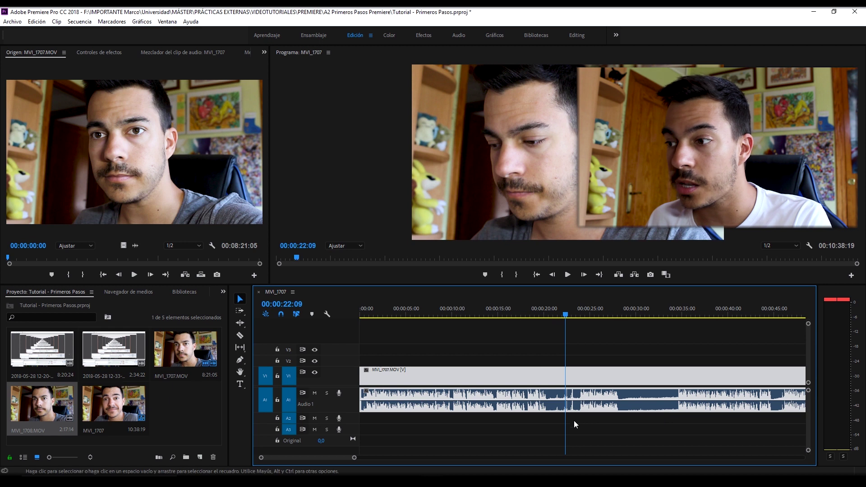
key("c")
left_click(546, 393)
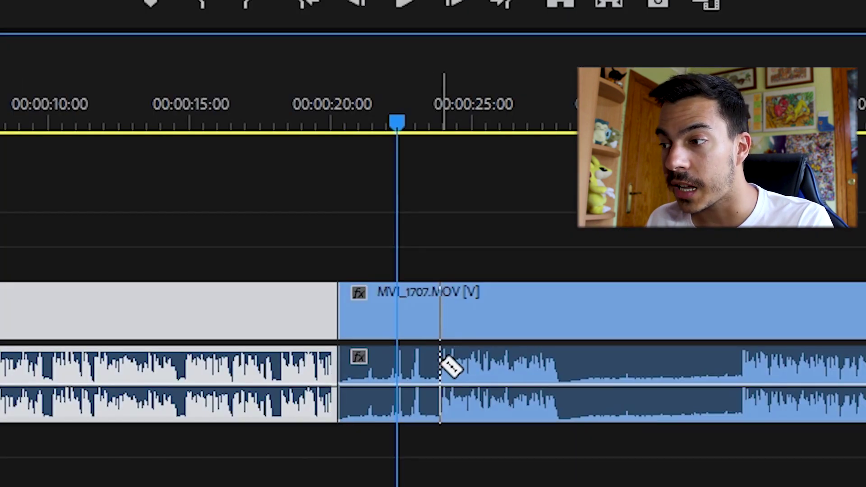
left_click(580, 393)
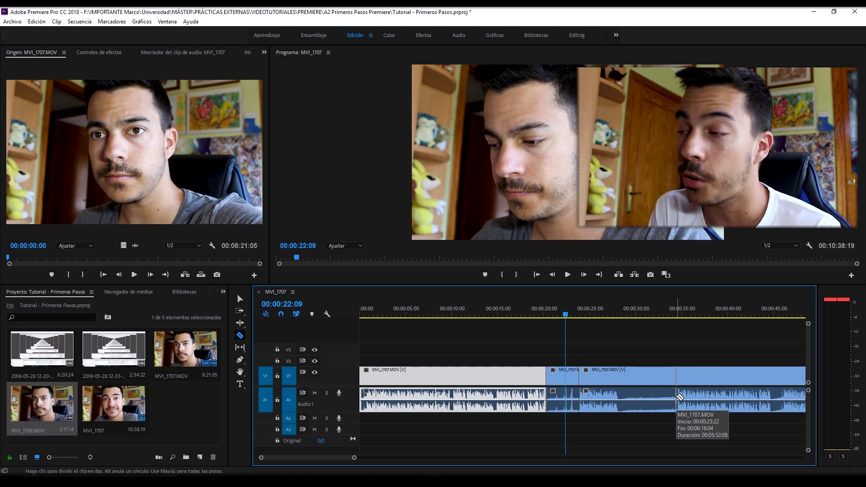
- Delete the short piece between the two cuts and slide the next clip left to close the gap
key("v")
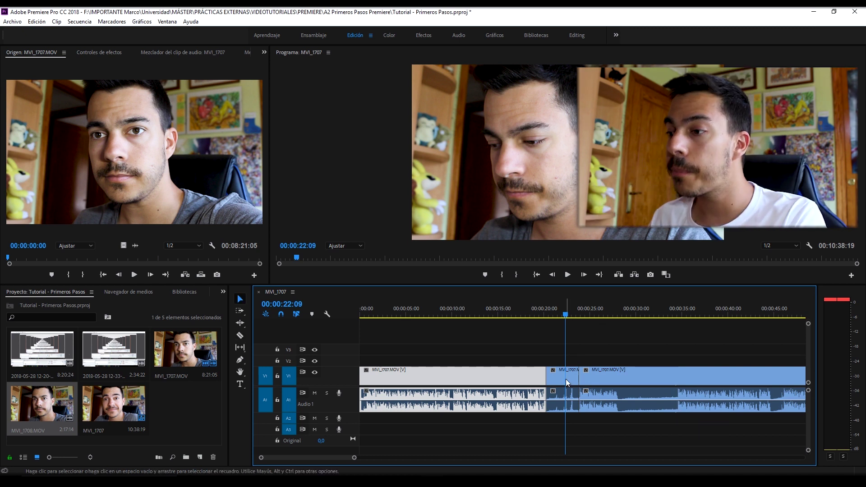
left_click(566, 380)
key("Delete")
left_click(591, 381)
left_click_drag(592, 383, 575, 362)
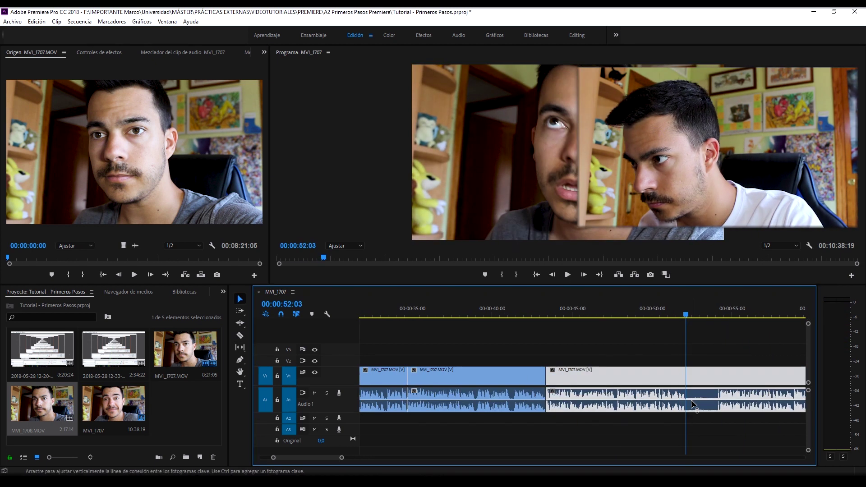
- Cut off and delete the clip's final stretch, leaving a sequence about one minute long
left_click(661, 394)
key("v")
key("Delete")
left_click_drag(626, 456, 516, 458)
- Play back the edited sequence from the start, then select all clips and zoom in
key("Home")
key("space")
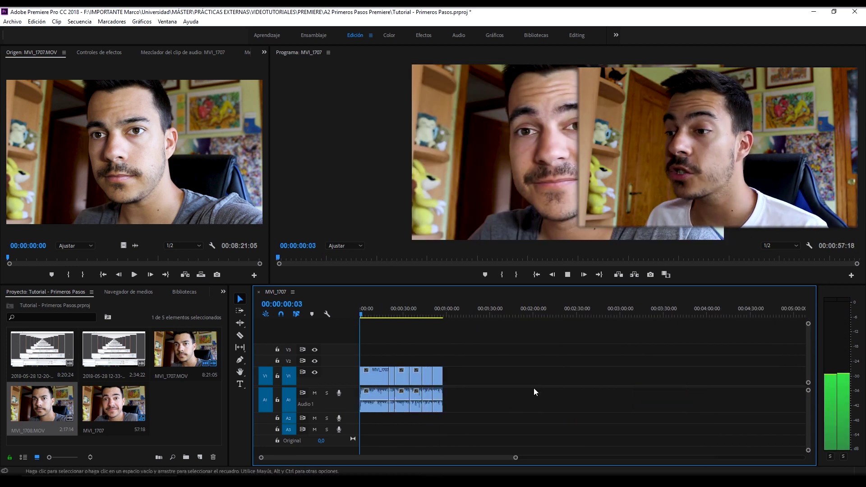
left_click(376, 314)
left_click_drag(379, 314, 352, 310)
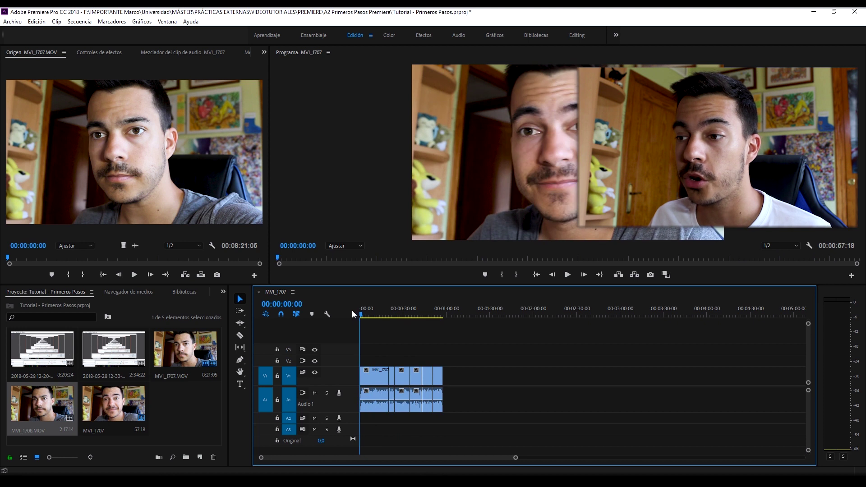
left_click(454, 376)
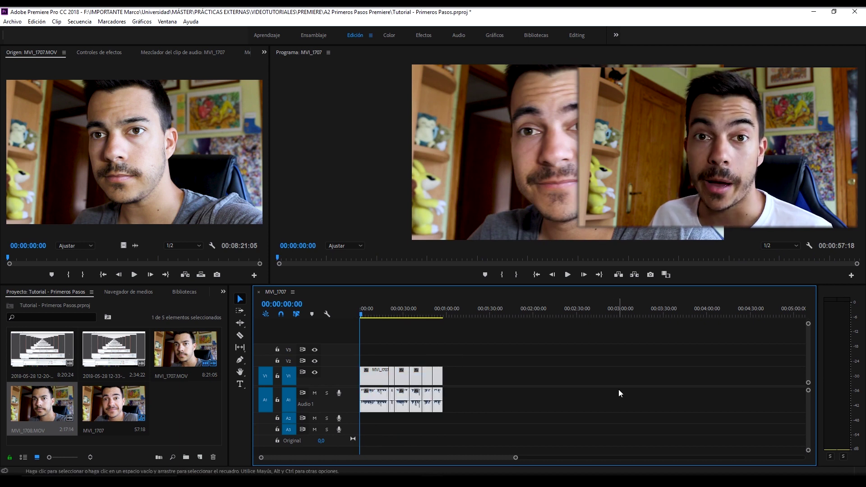
key("ctrl+a")
key("equal")
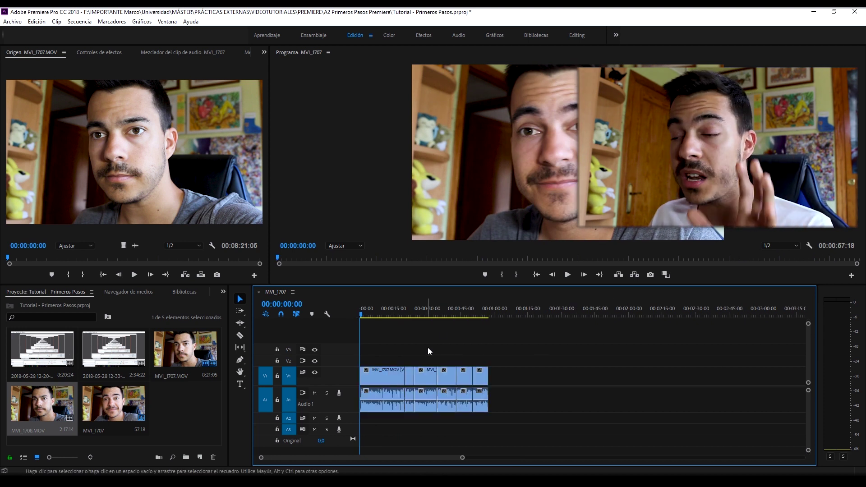
- Lower the first clip's volume to about −11.59 dB, then undo it back to −2.05 dB
left_click(405, 314)
left_click_drag(406, 314, 395, 316)
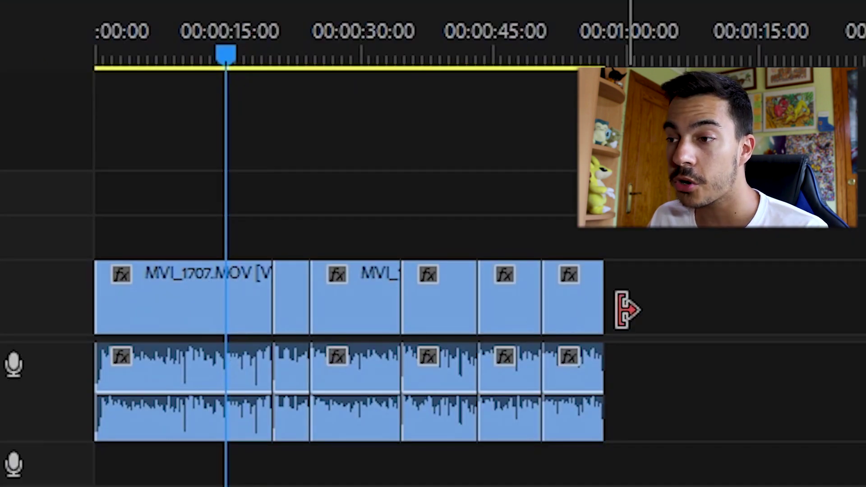
mouse_move(242, 54)
left_mouse_down()
mouse_move(543, 45)
mouse_move(389, 54)
left_mouse_up()
mouse_move(168, 392)
left_mouse_down()
mouse_move(167, 418)
mouse_move(168, 396)
left_mouse_up()
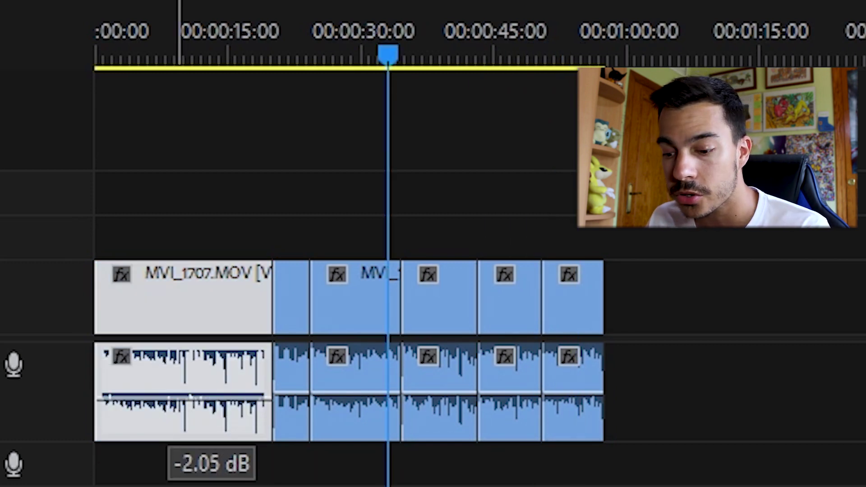
key("ctrl+z")
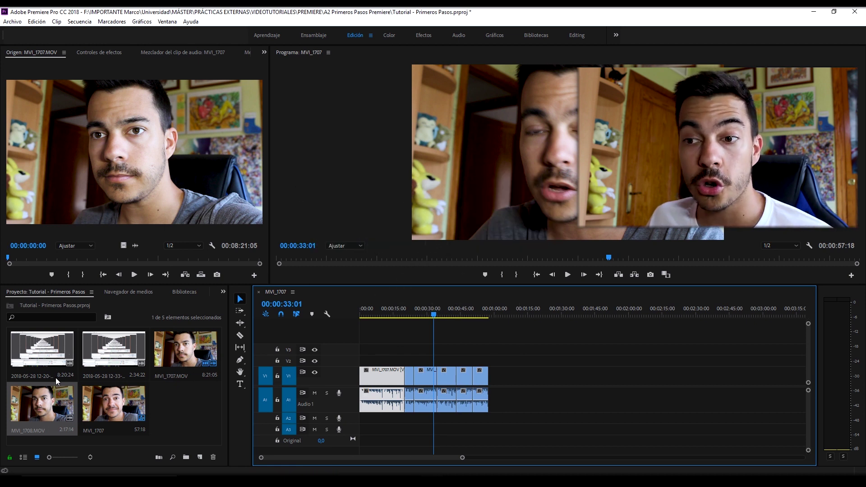
left_click(174, 407)
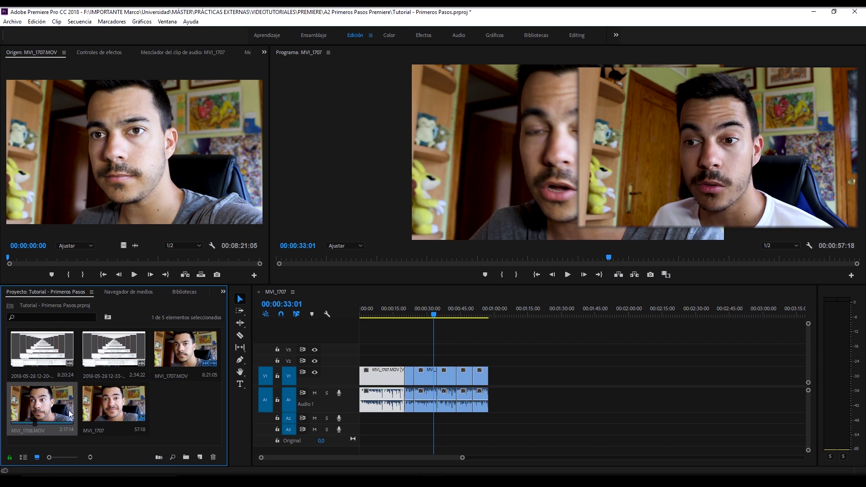
double_click(113, 339)
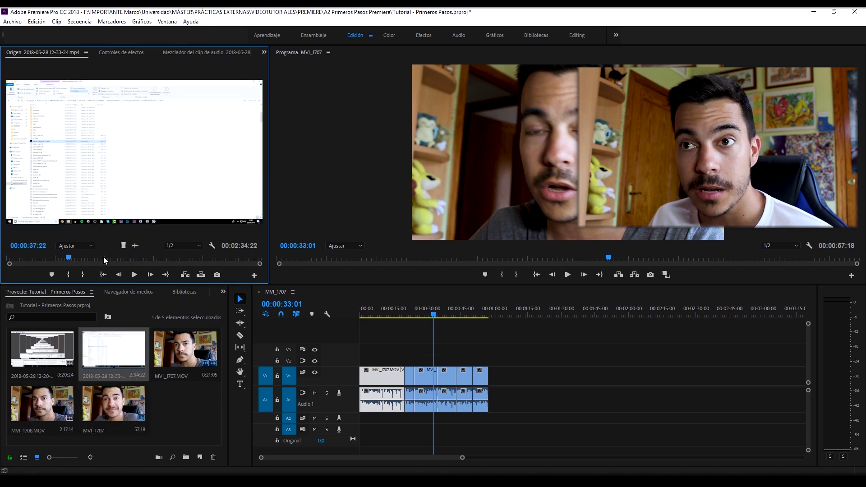
left_click_drag(104, 257, 155, 257)
left_click(402, 123)
mouse_move(383, 318)
left_mouse_down()
mouse_move(399, 313)
mouse_move(390, 315)
left_mouse_up()
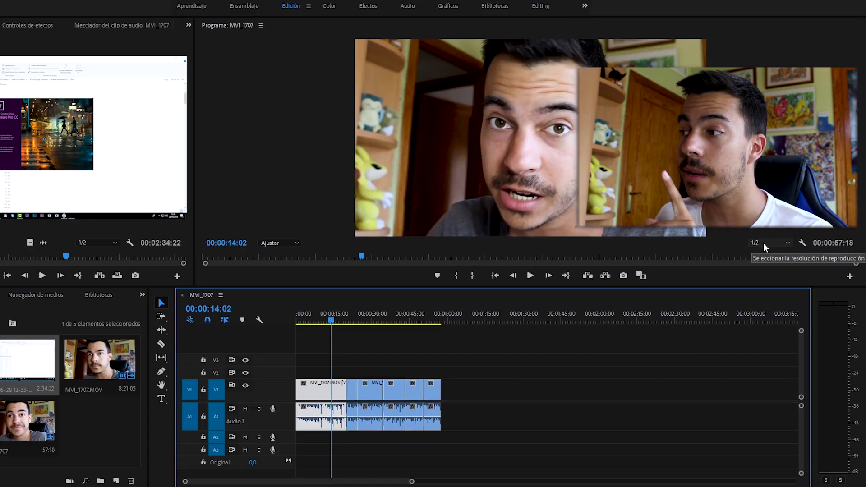
- Switch Program playback resolution to Completa, then back to 1/2, and move the sequence to 00:00:53:24
left_click(786, 238)
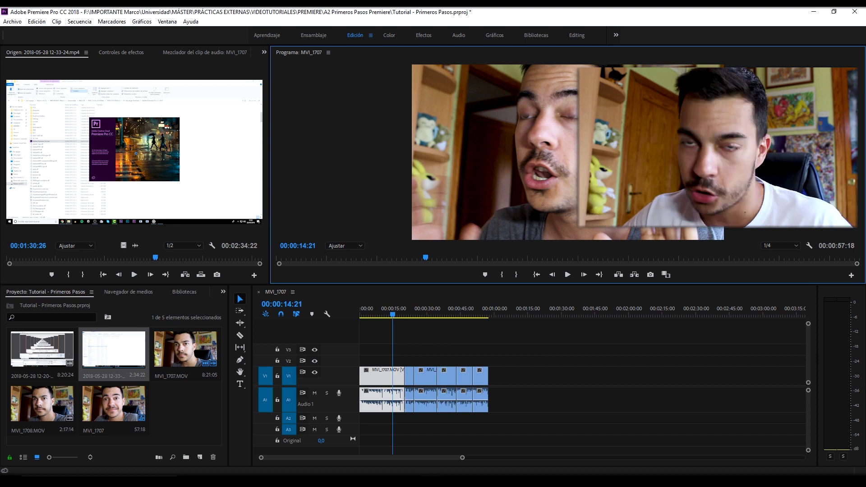
left_click(785, 247)
left_click(786, 254)
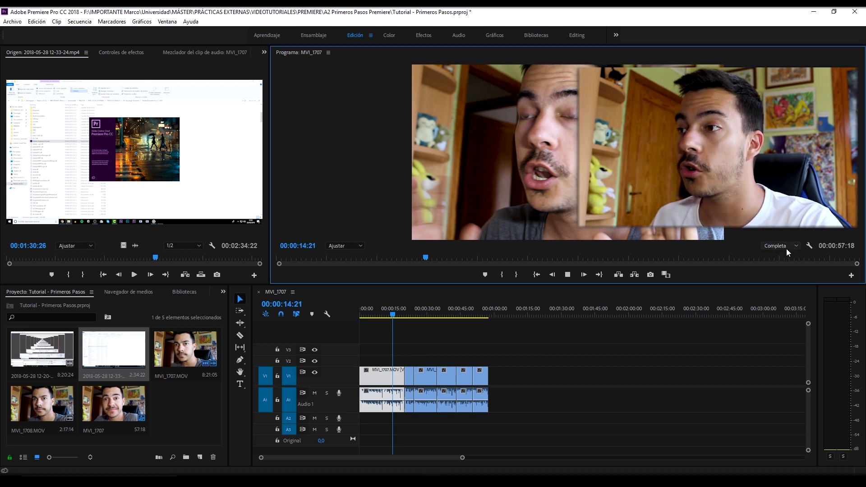
left_click(786, 248)
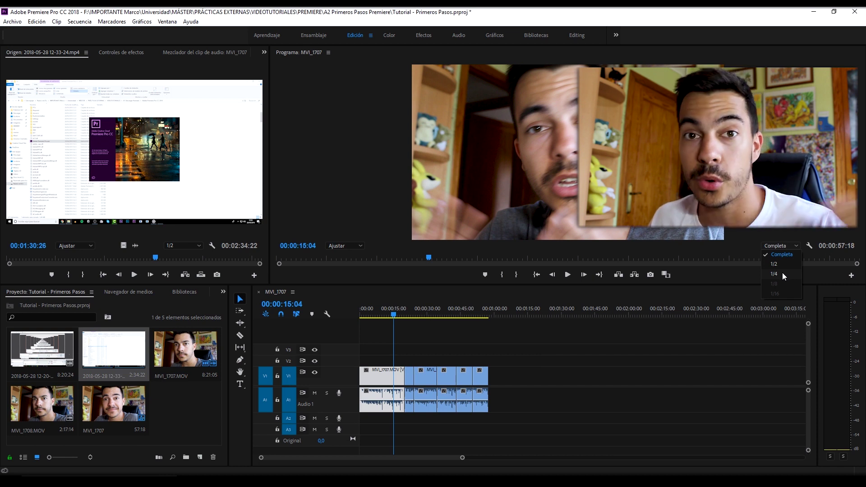
left_click(775, 265)
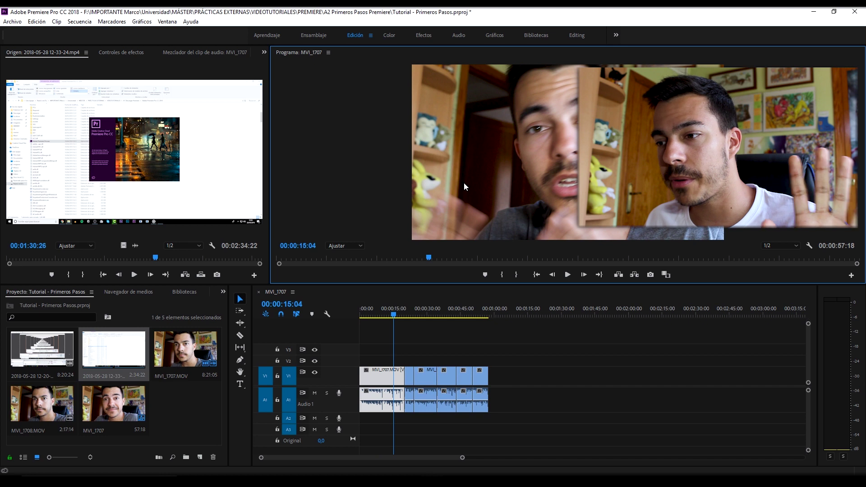
left_click(421, 356)
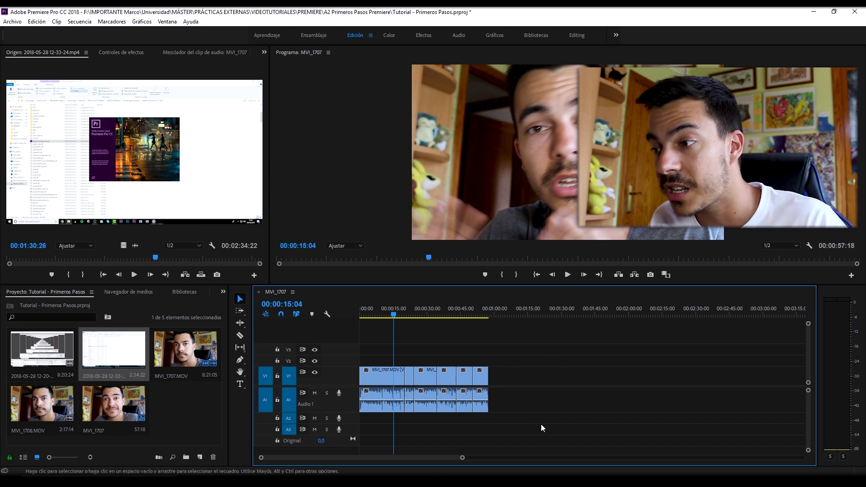
left_click_drag(400, 314, 492, 319)
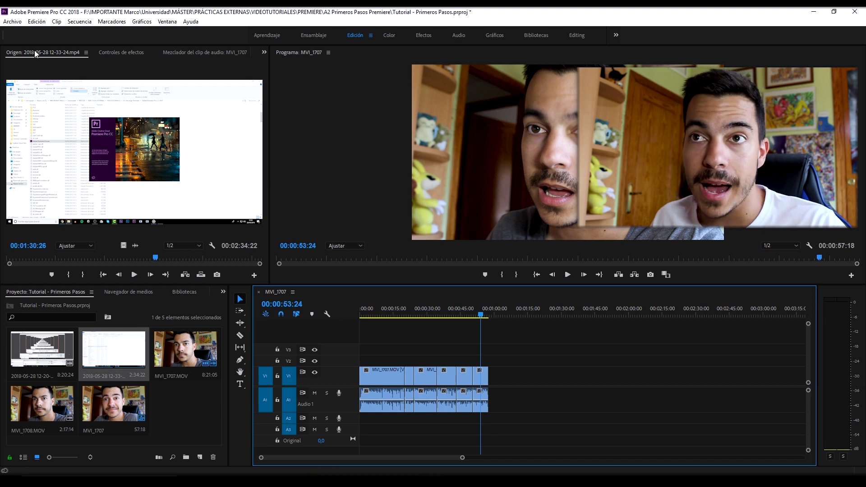
- Open Archivo > Exportar > Medios with H.264 format and the High Quality 1080p HD preset
left_click(12, 22)
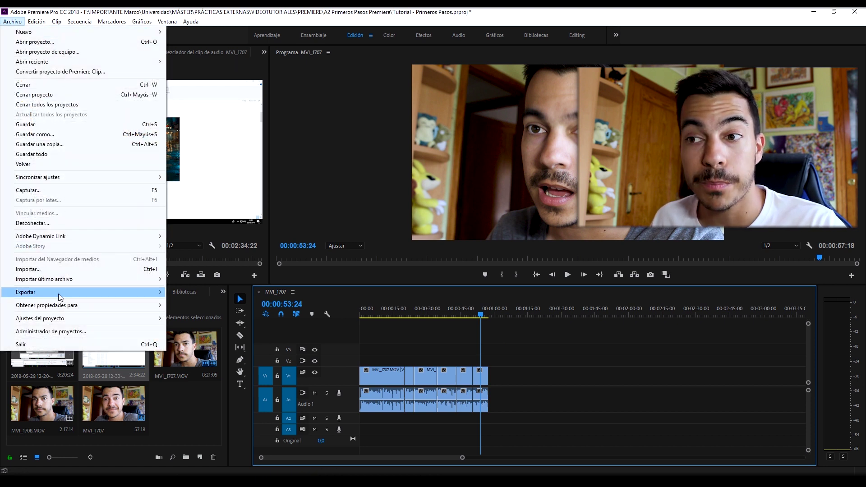
mouse_move(58, 293)
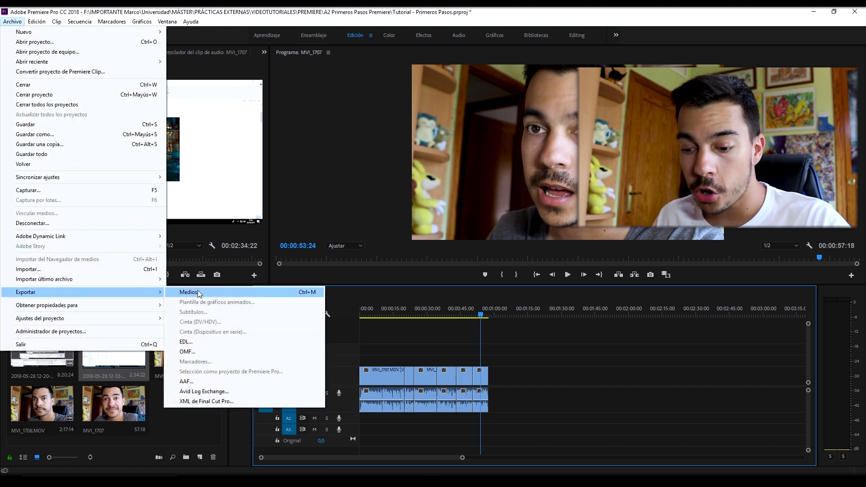
left_click(190, 292)
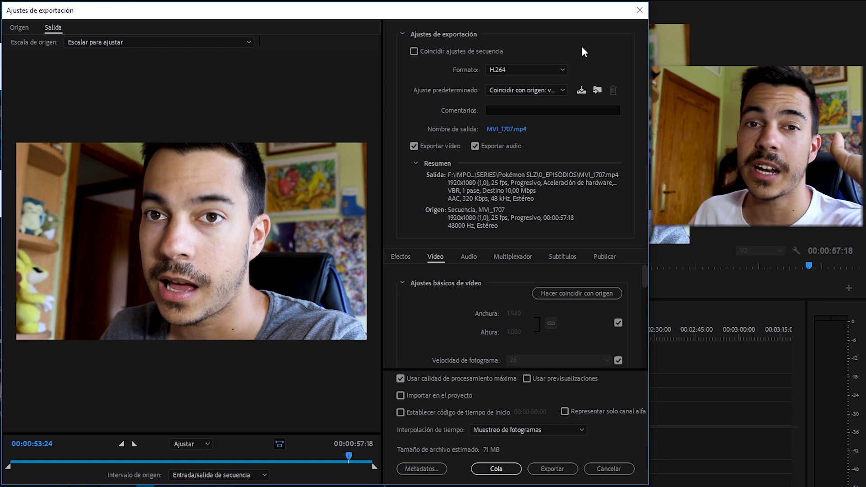
left_click(534, 68)
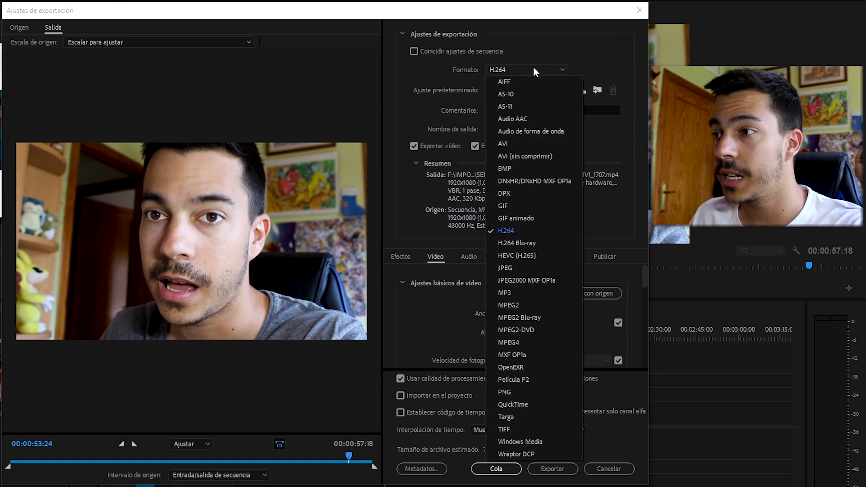
left_click(508, 231)
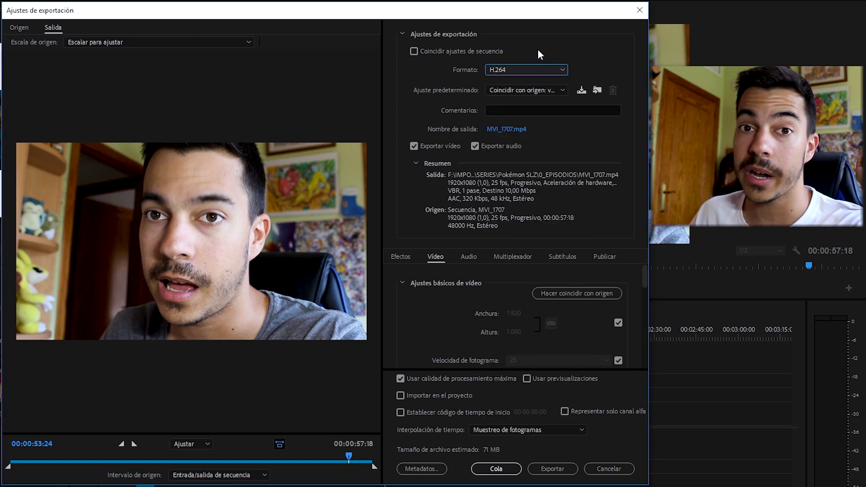
left_click(524, 91)
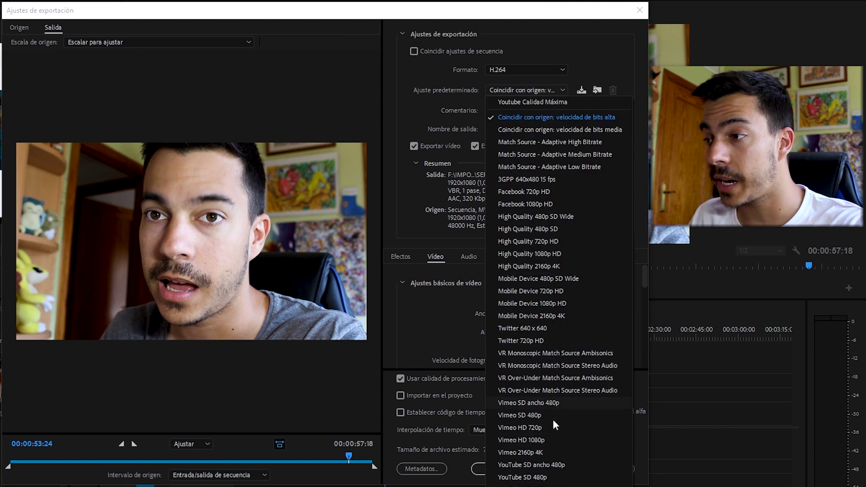
left_click(550, 254)
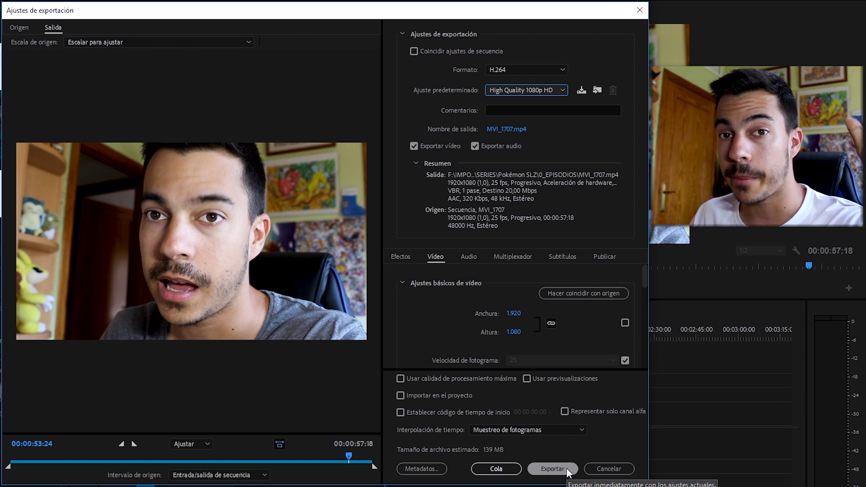
- Save the output to Escritorio as 'Tutorial Primeros pasos Premiere.mp4' and start the export
left_click(517, 130)
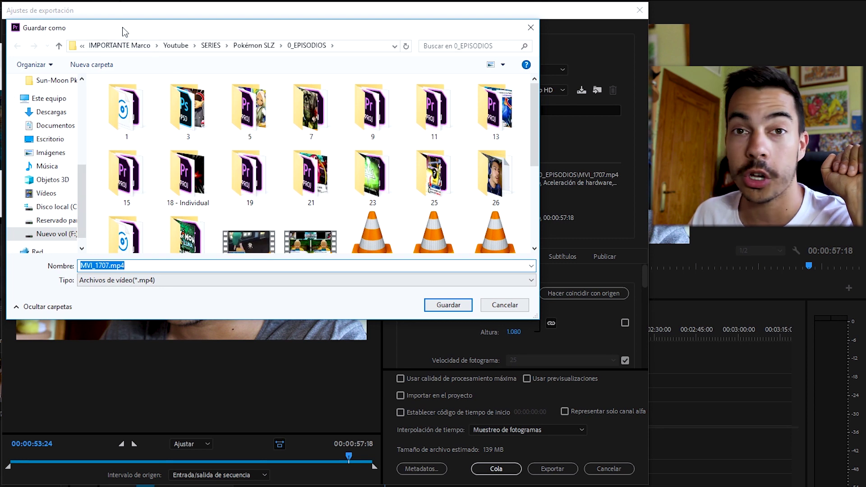
left_click(45, 139)
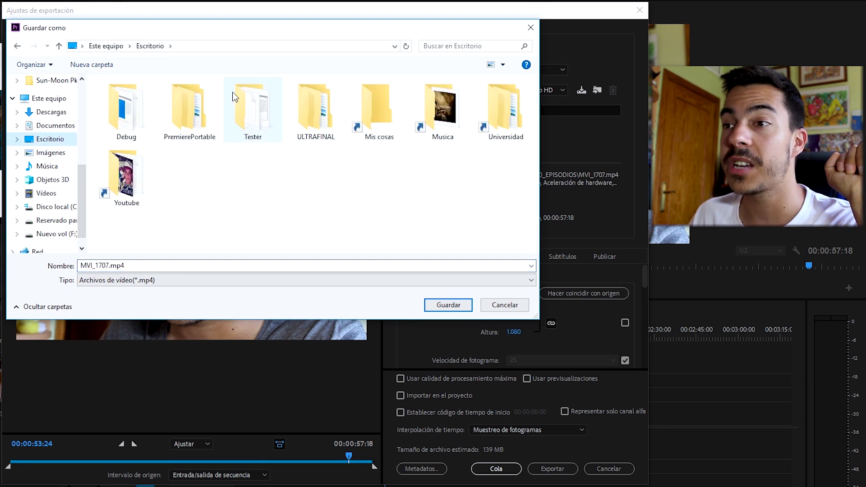
double_click(145, 262)
type("Tutorial Primeros pasos Premiere")
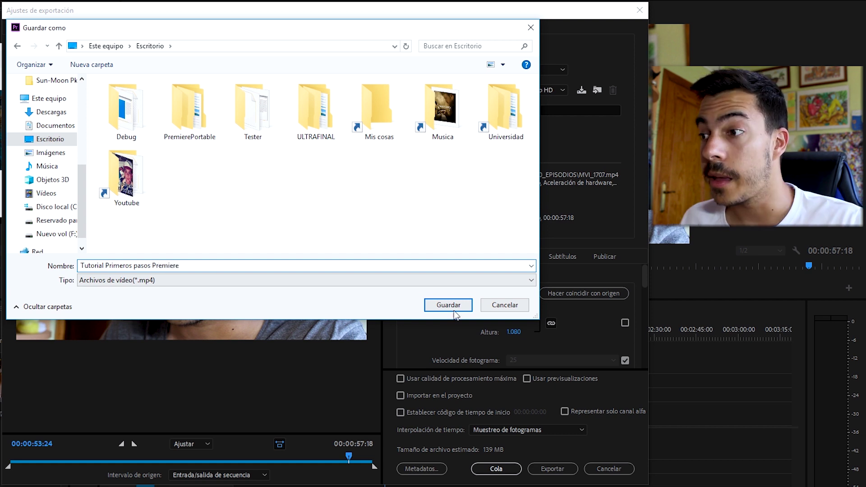
left_click(454, 310)
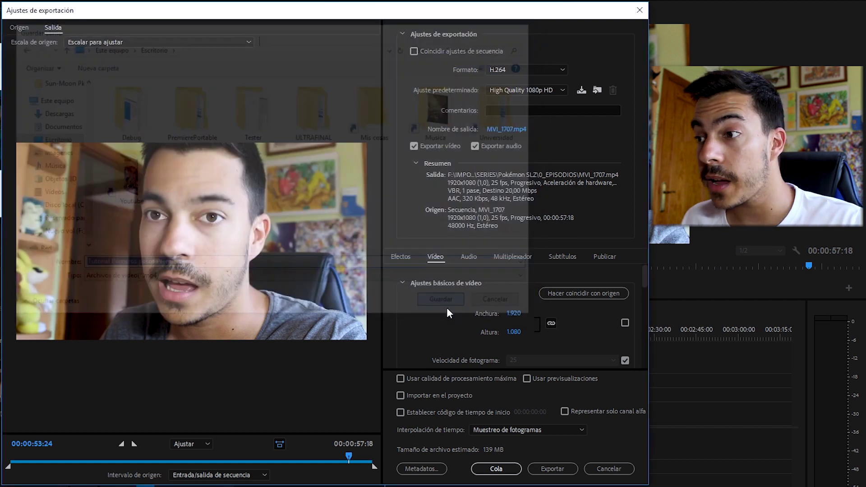
left_click(558, 471)
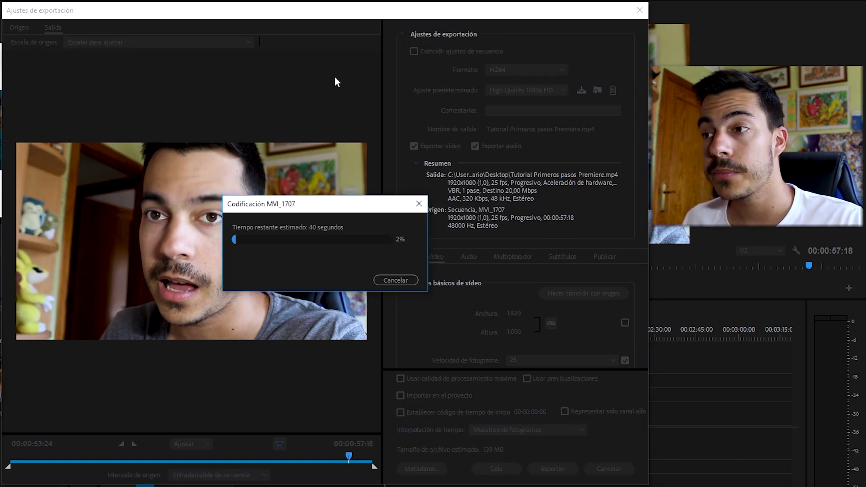